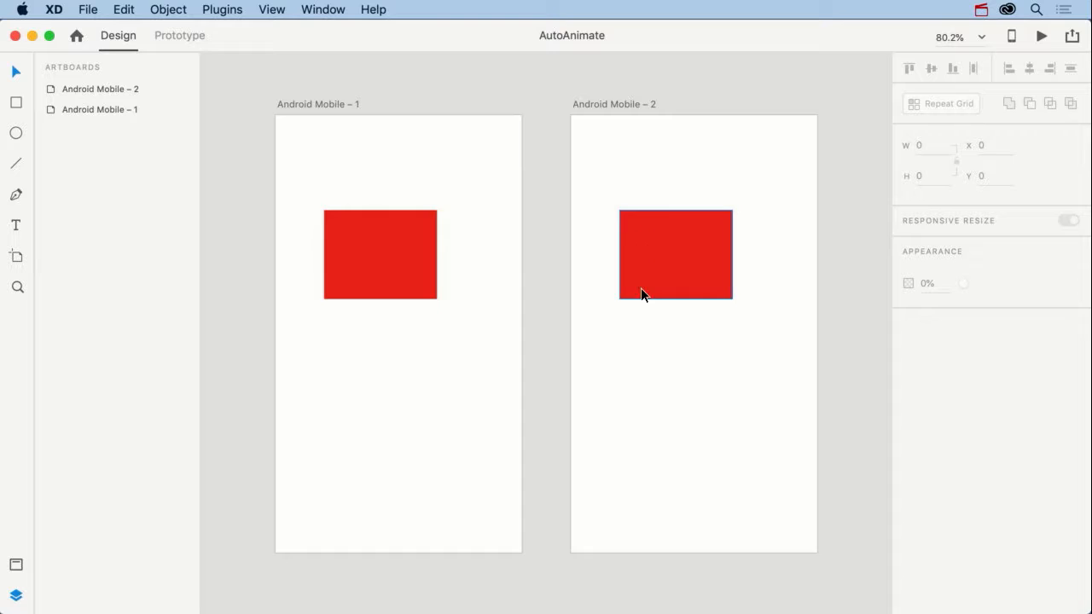
# Move the red box on the Android Mobile – 2 artboard straight down to the lower edge, at about Y 505
pyautogui.click(683, 267)
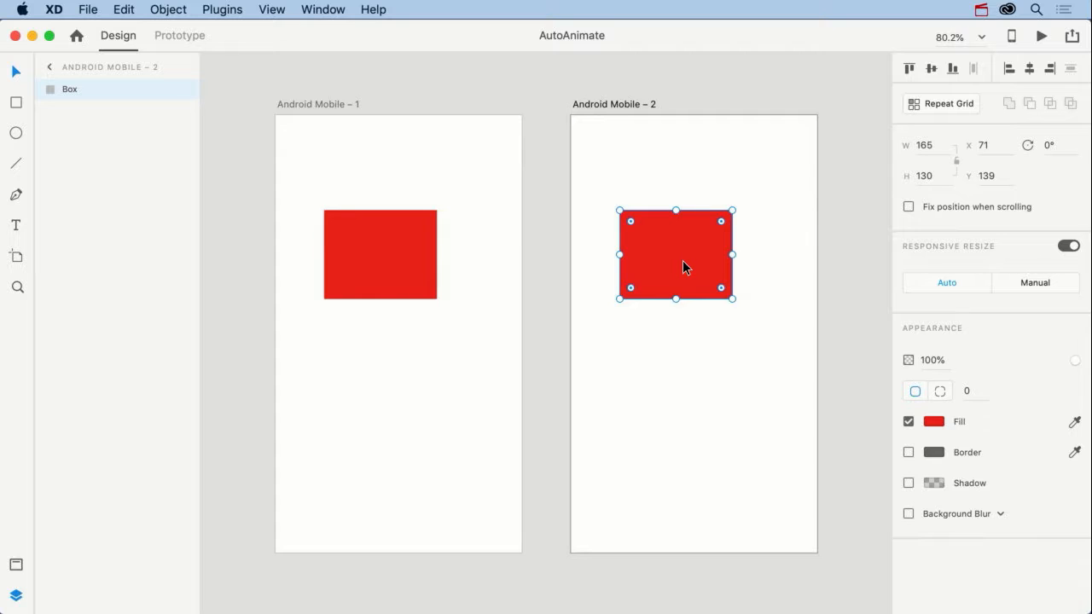
pyautogui.moveTo(683, 267); pyautogui.dragTo(709, 507)
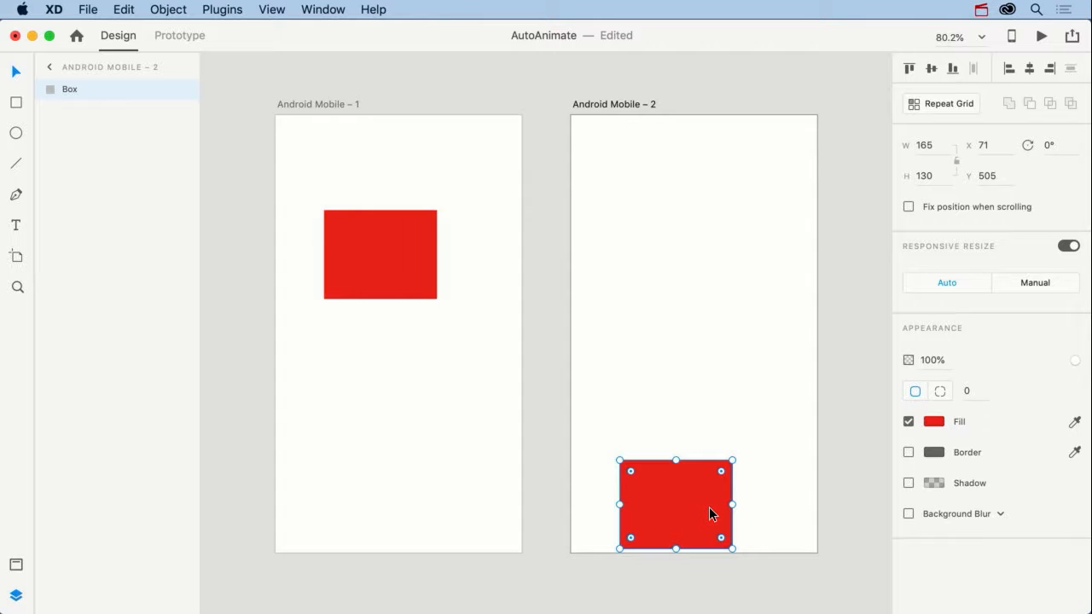
pyautogui.click(381, 271)
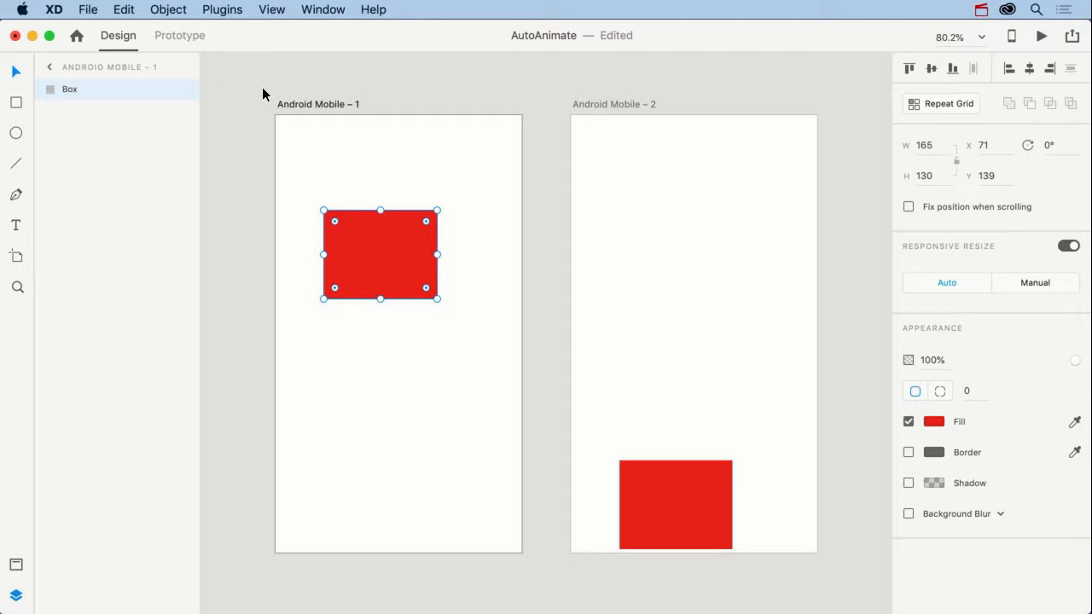
# In Prototype mode, link the Android Mobile – 1 artboard to Android Mobile – 2 with an Auto-Animate action
pyautogui.click(182, 38)
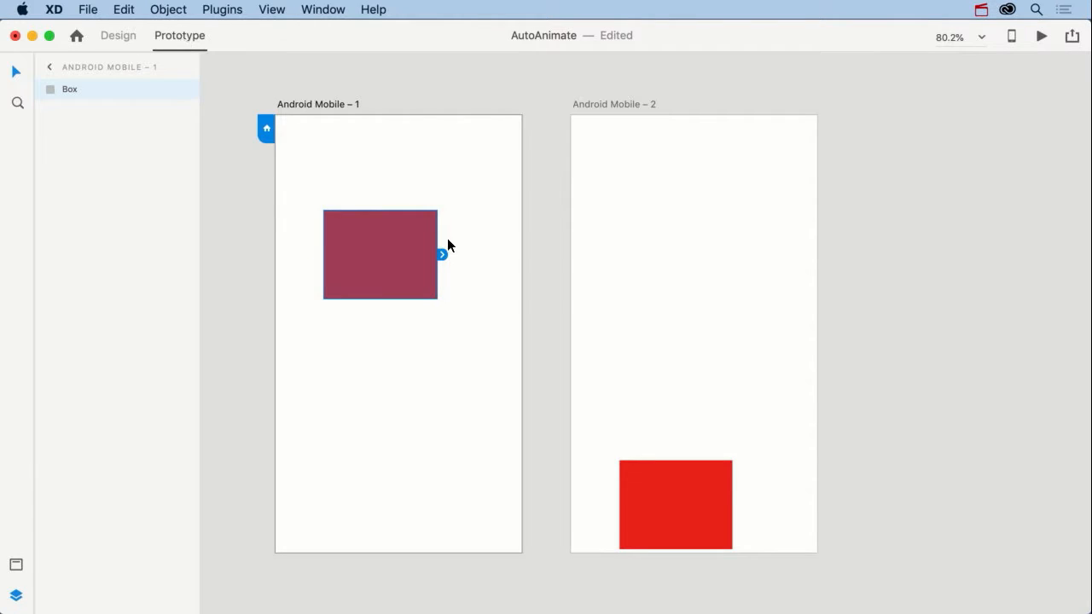
pyautogui.click(514, 270)
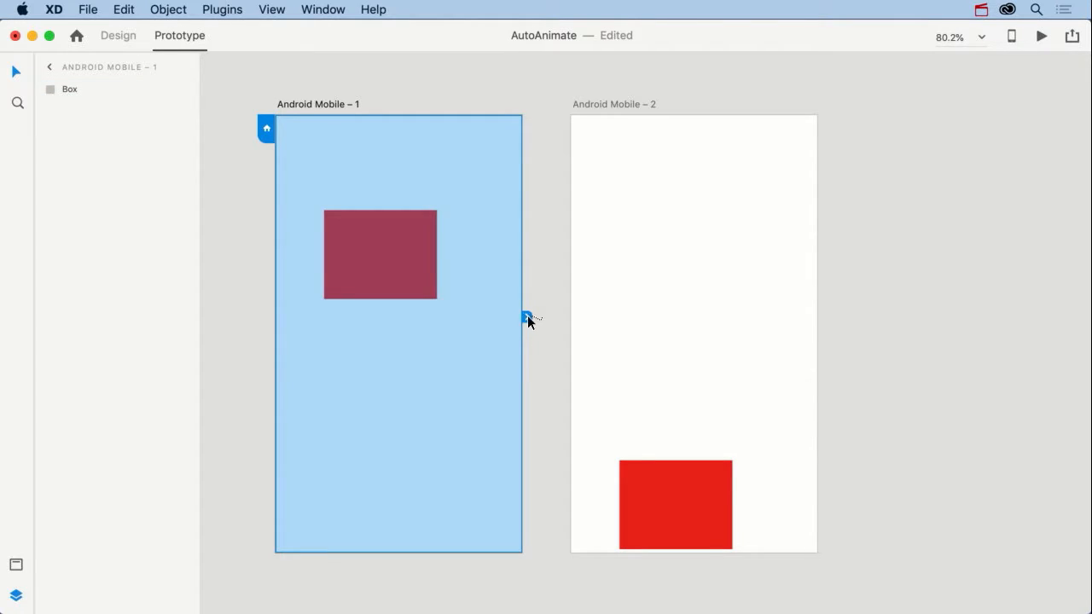
pyautogui.moveTo(528, 316); pyautogui.dragTo(597, 312)
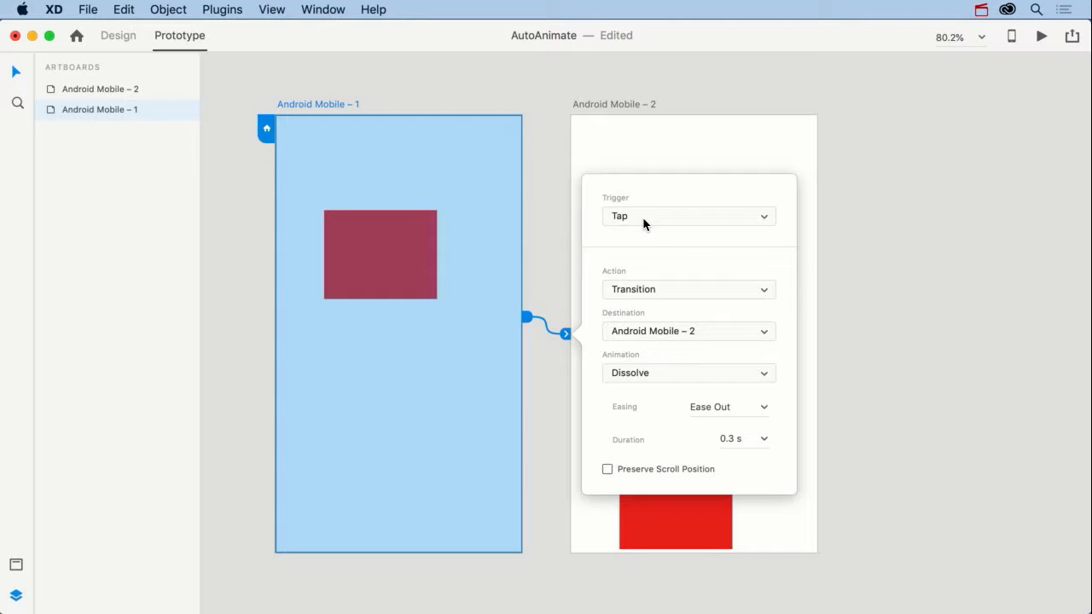
pyautogui.click(642, 292)
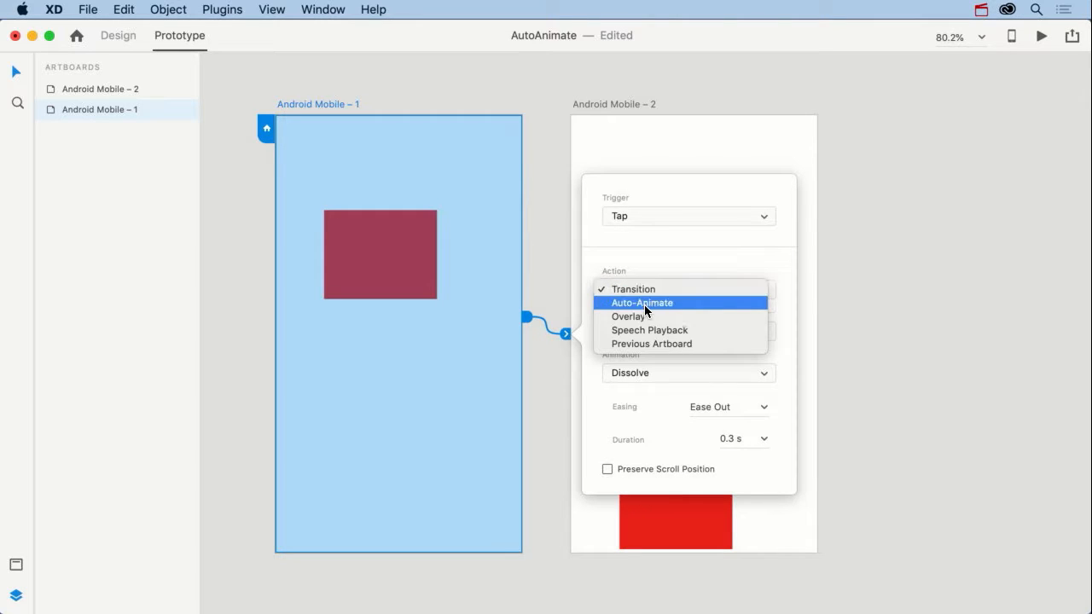
pyautogui.click(644, 304)
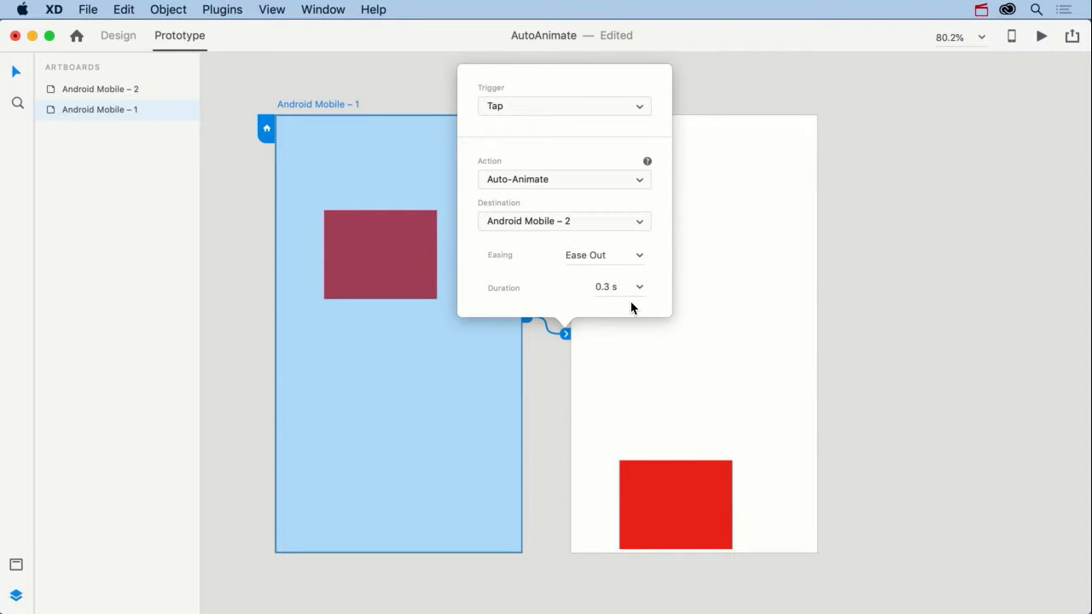
pyautogui.click(829, 303)
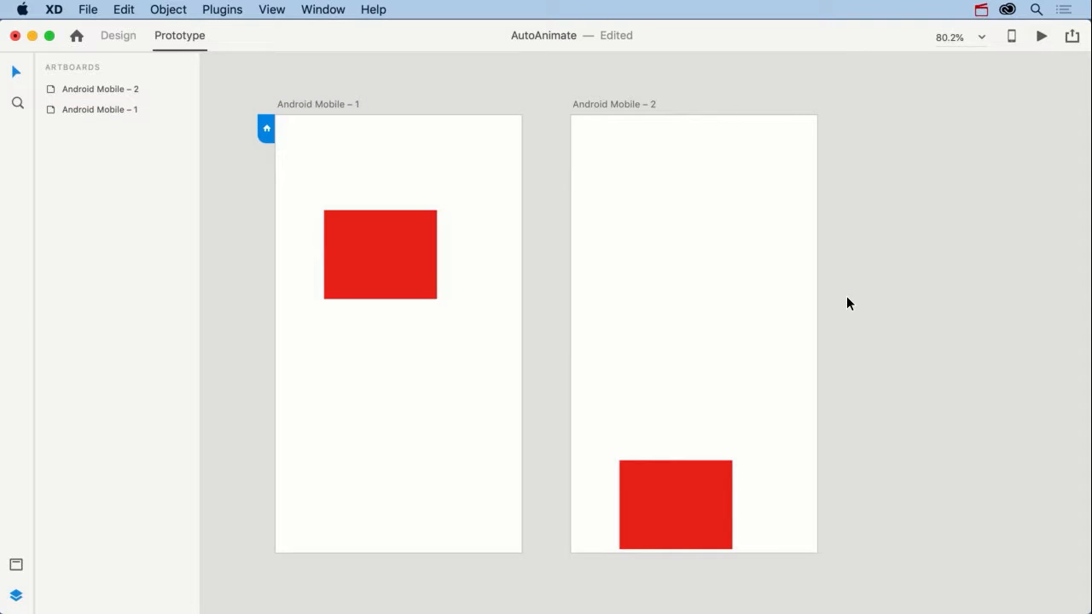
# Preview the prototype, trigger the tap transition between the two artboards, and close the preview
pyautogui.click(1040, 37)
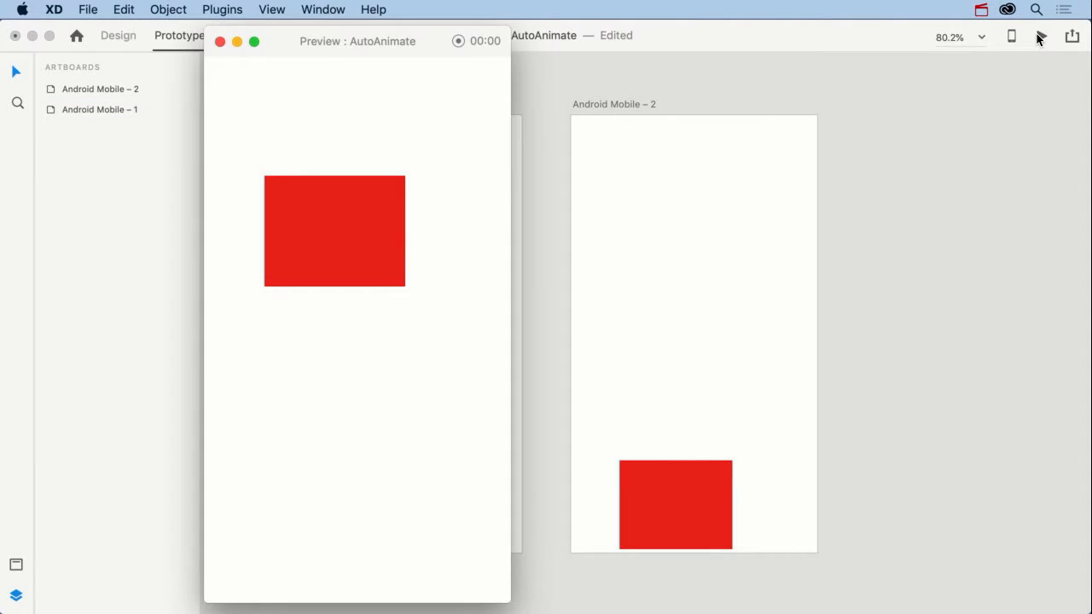
pyautogui.click(417, 102)
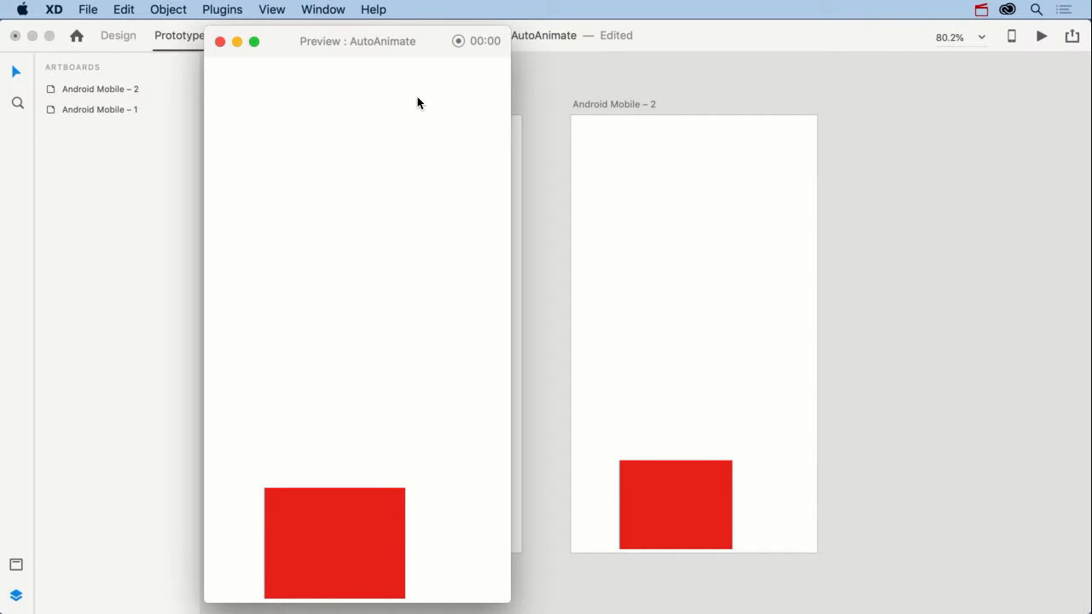
pyautogui.click(220, 41)
# Set the duration of the Android Mobile – 1 Auto-Animate interaction to 8 seconds
pyautogui.click(496, 271)
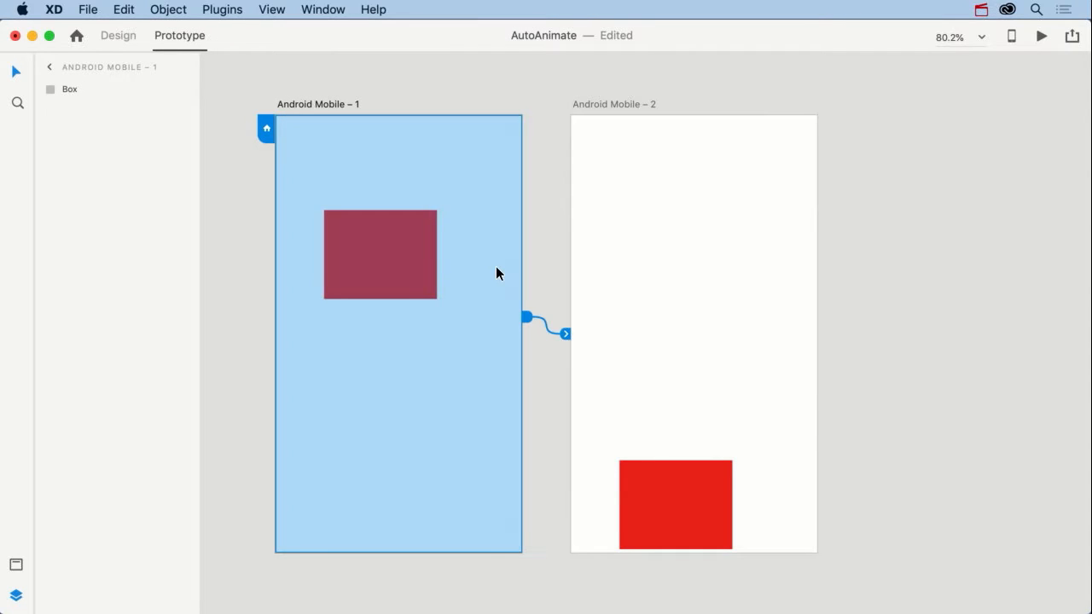
pyautogui.click(567, 333)
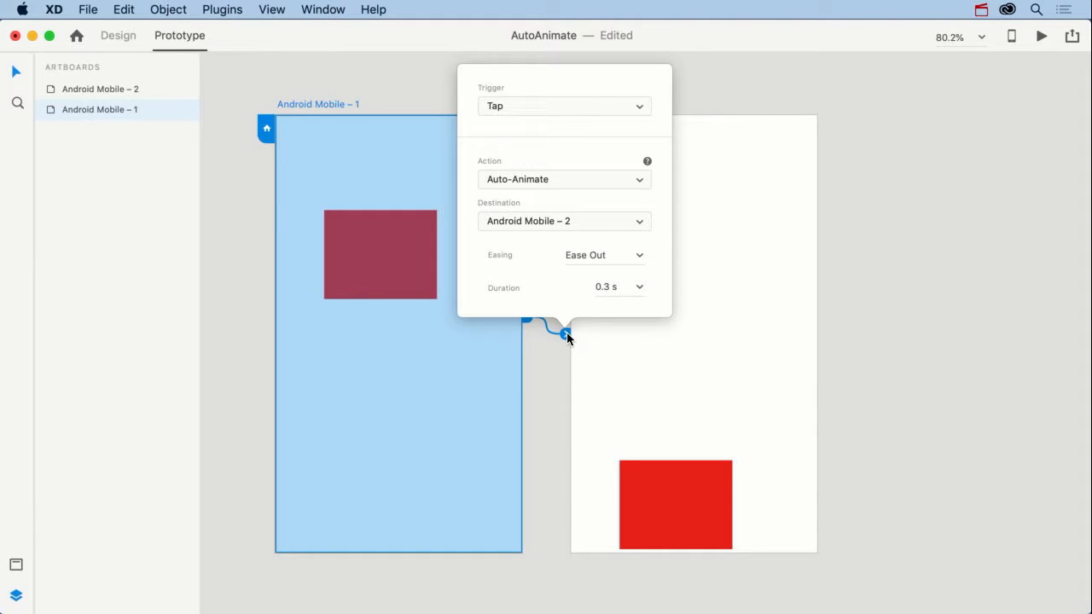
pyautogui.click(608, 288)
pyautogui.write('8')
pyautogui.click(938, 196)
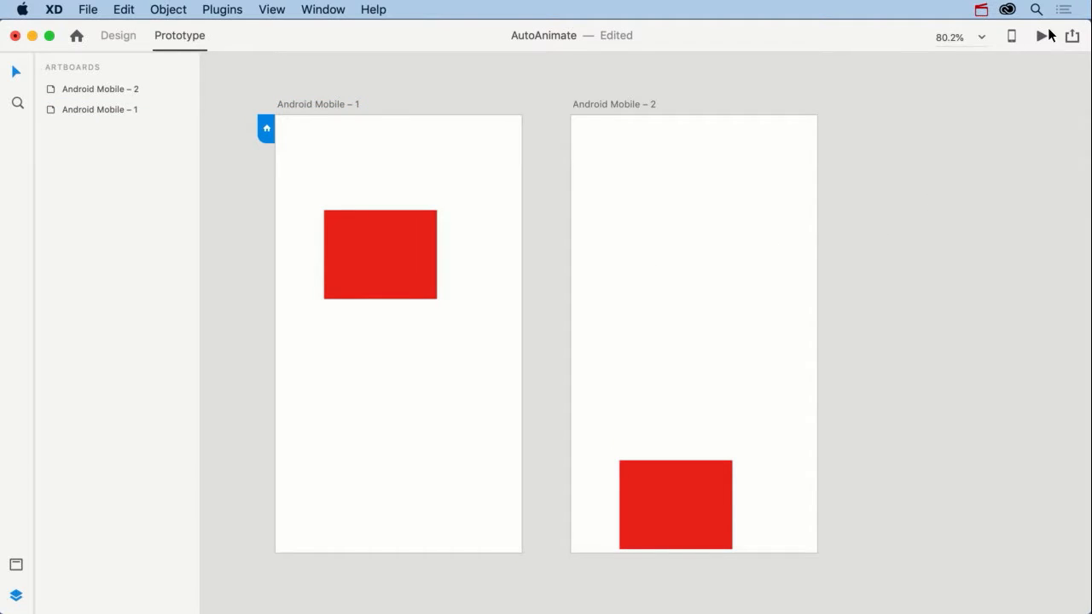
# Preview the transition with the new duration by tapping the first screen, and close the preview
pyautogui.click(1043, 36)
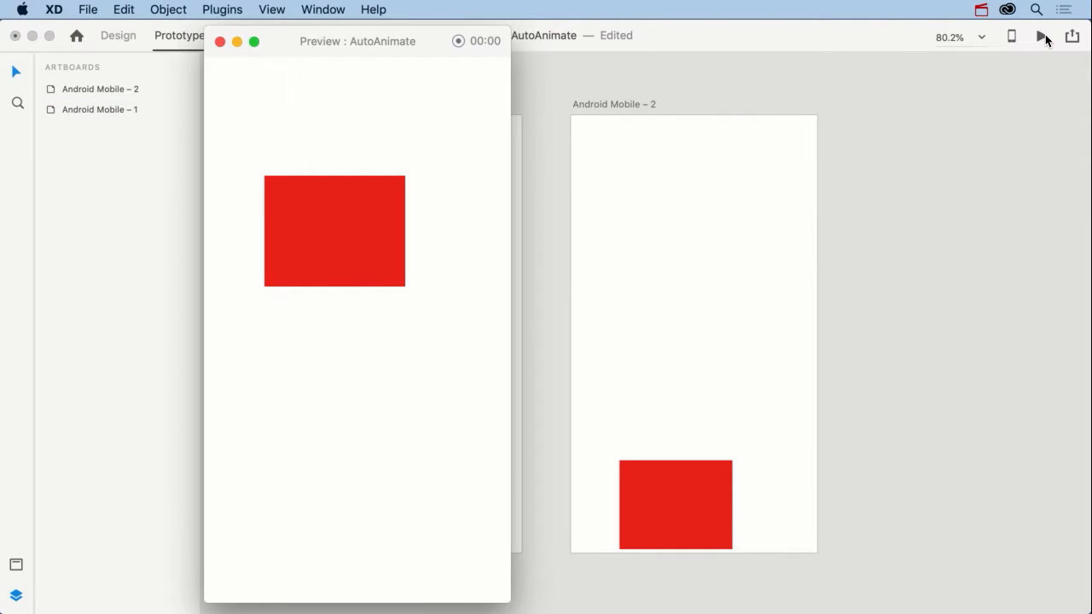
pyautogui.click(328, 116)
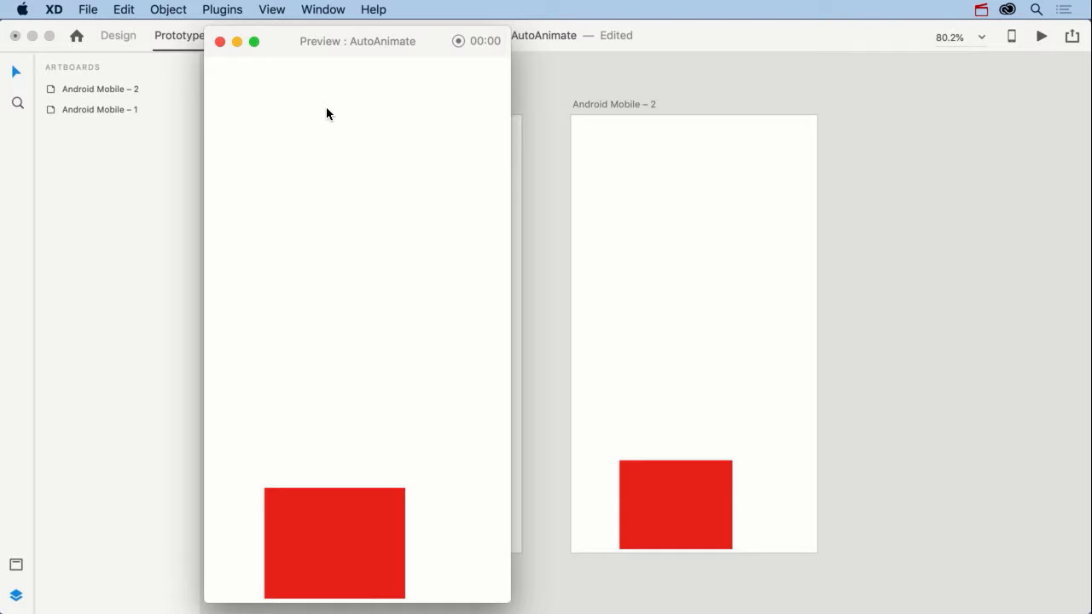
pyautogui.click(117, 39)
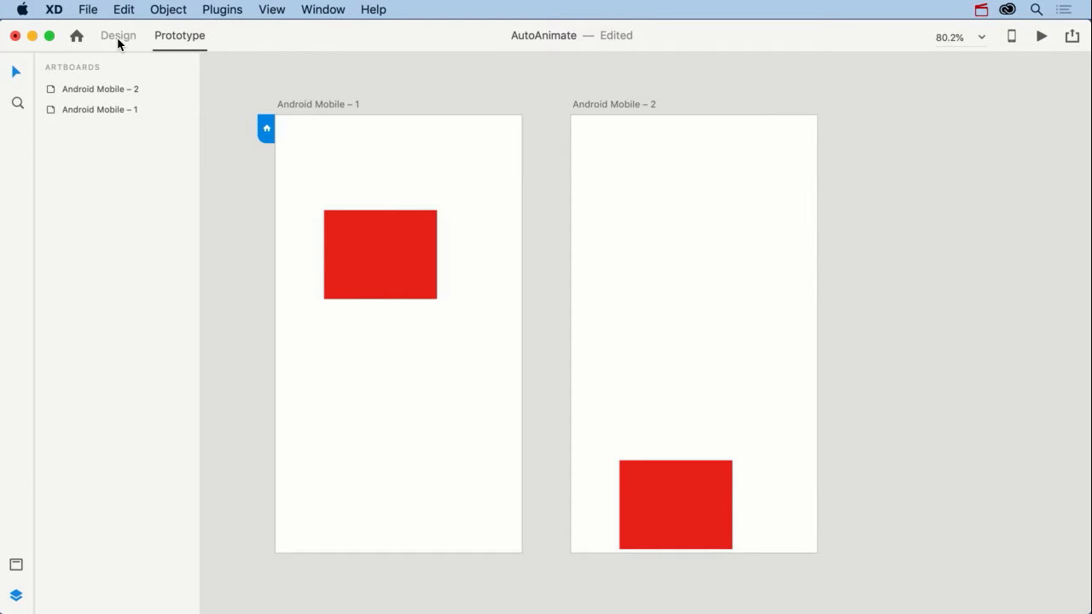
# In Design mode, set the Android Mobile – 2 box to 50% opacity and 360° rotation
pyautogui.click(117, 37)
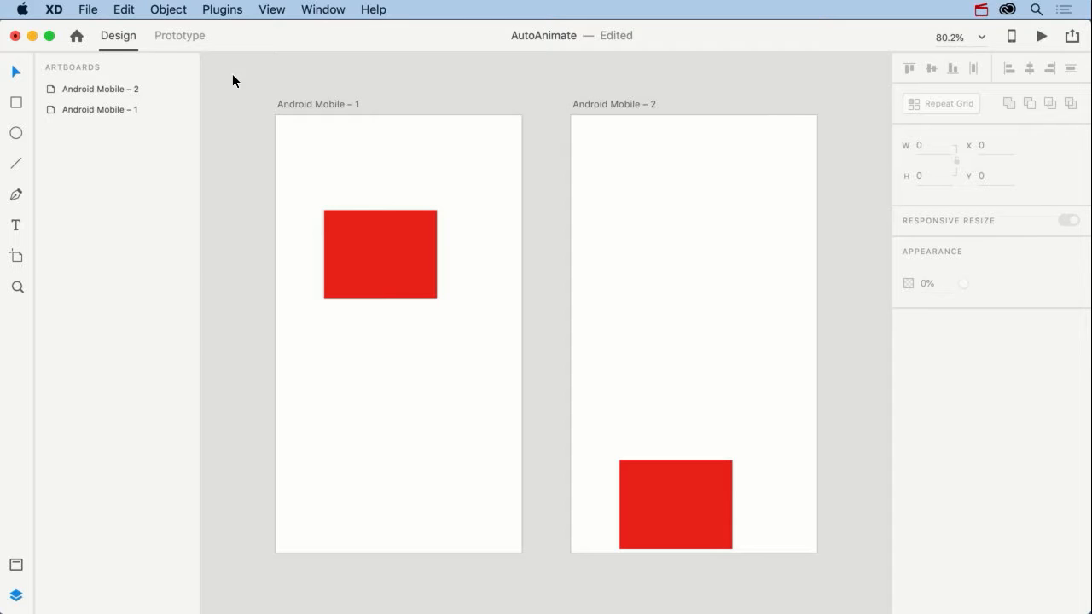
pyautogui.click(685, 478)
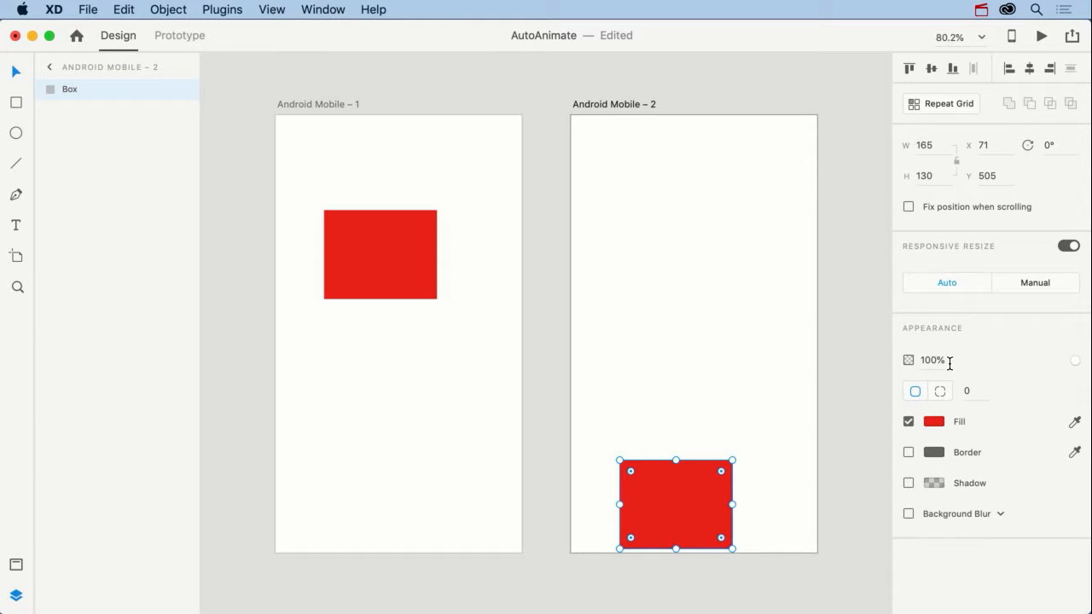
pyautogui.moveTo(1075, 361); pyautogui.dragTo(1017, 364)
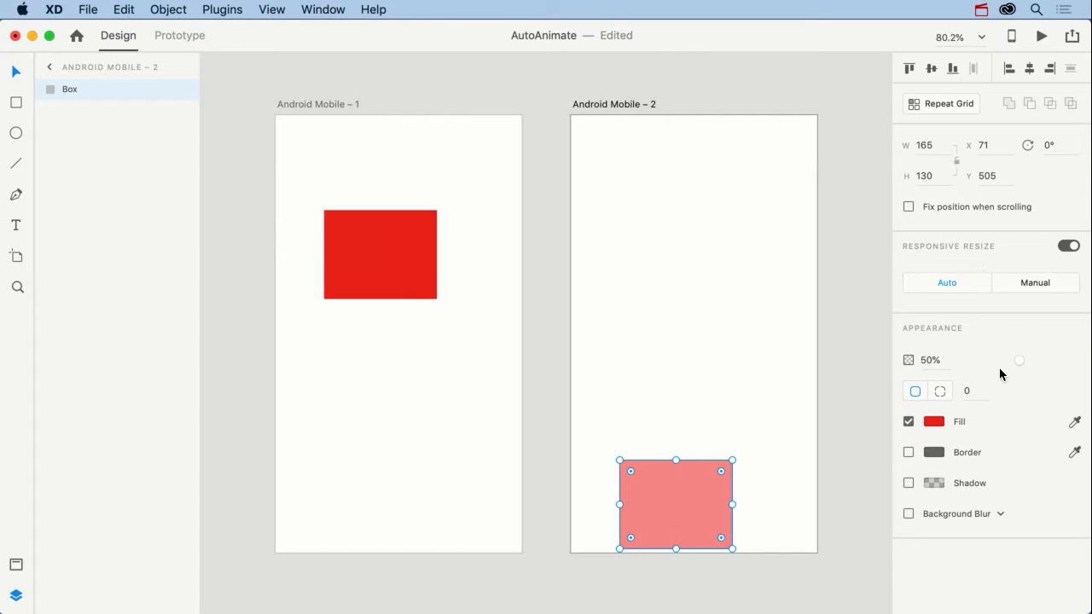
pyautogui.click(1051, 145)
pyautogui.write('360')
# Preview the opacity and rotation animation starting from the Android Mobile – 1 artboard, and close the preview
pyautogui.click(1041, 37)
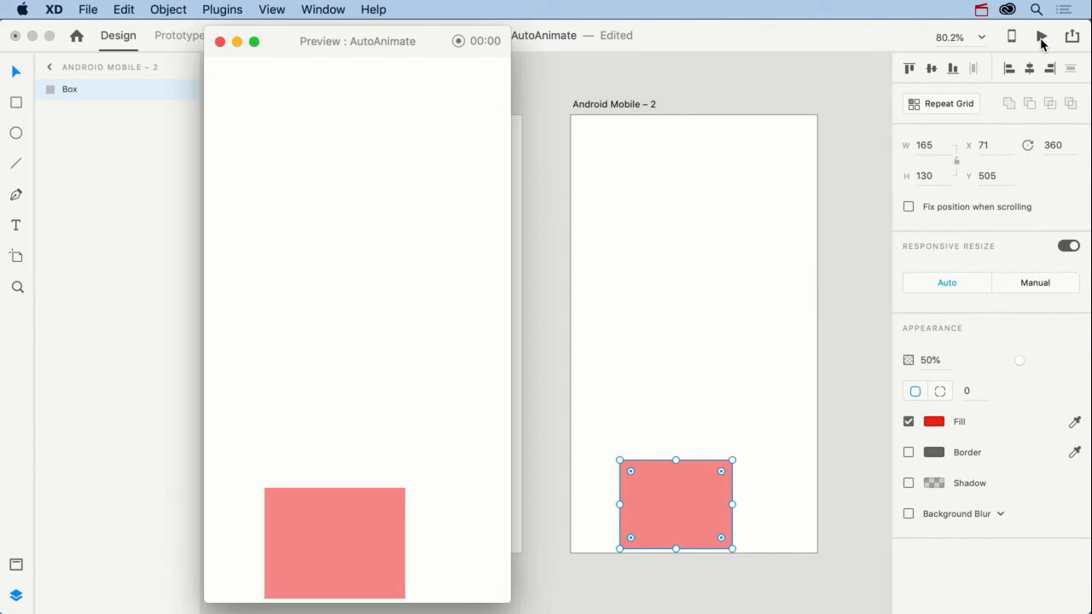
pyautogui.click(220, 42)
pyautogui.click(304, 103)
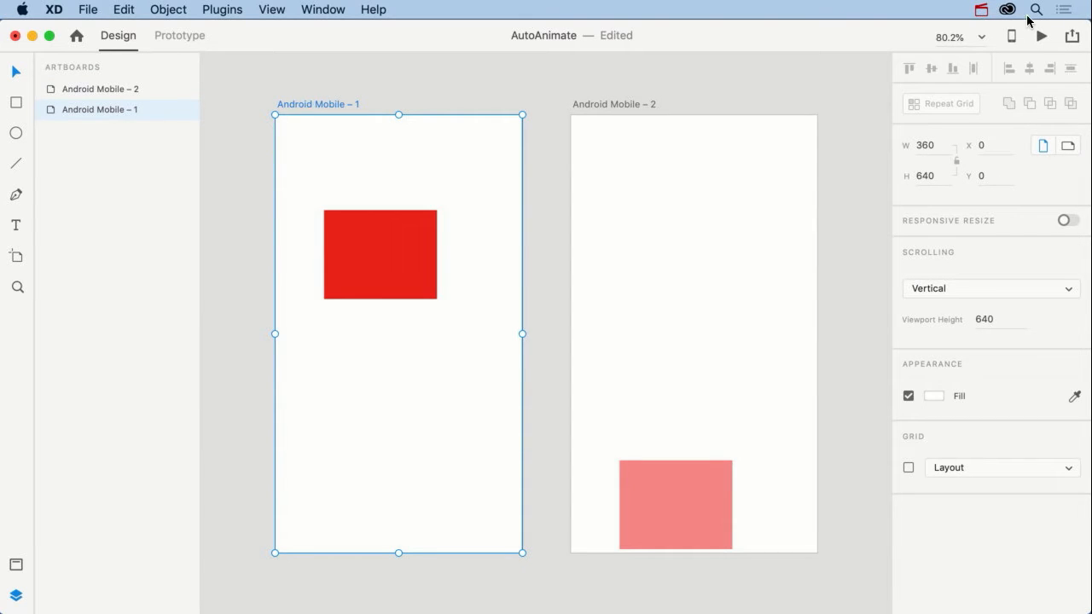
pyautogui.click(1051, 35)
pyautogui.click(433, 126)
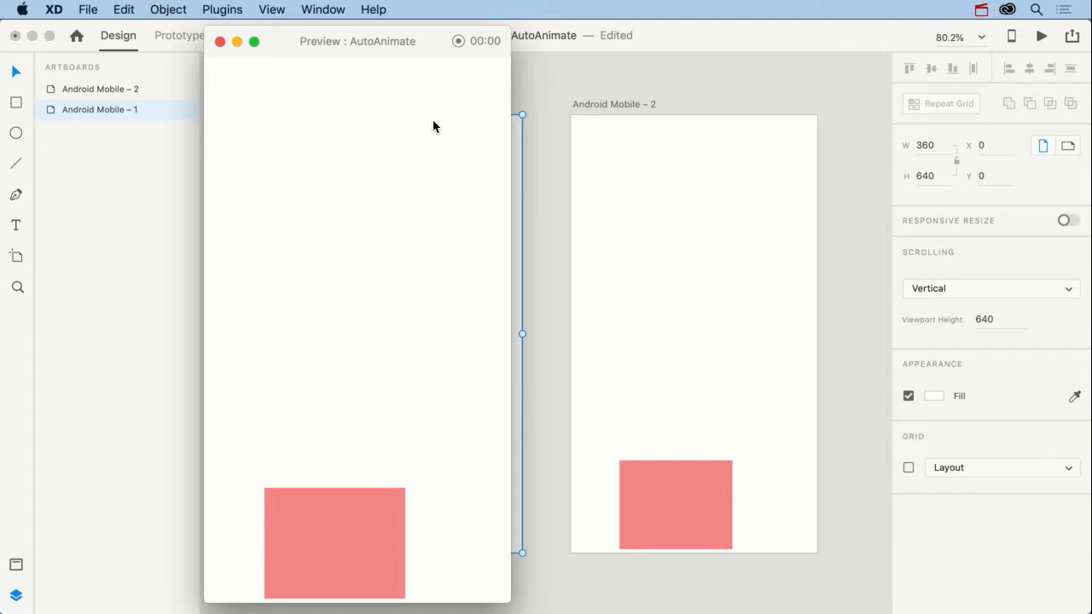
pyautogui.click(216, 40)
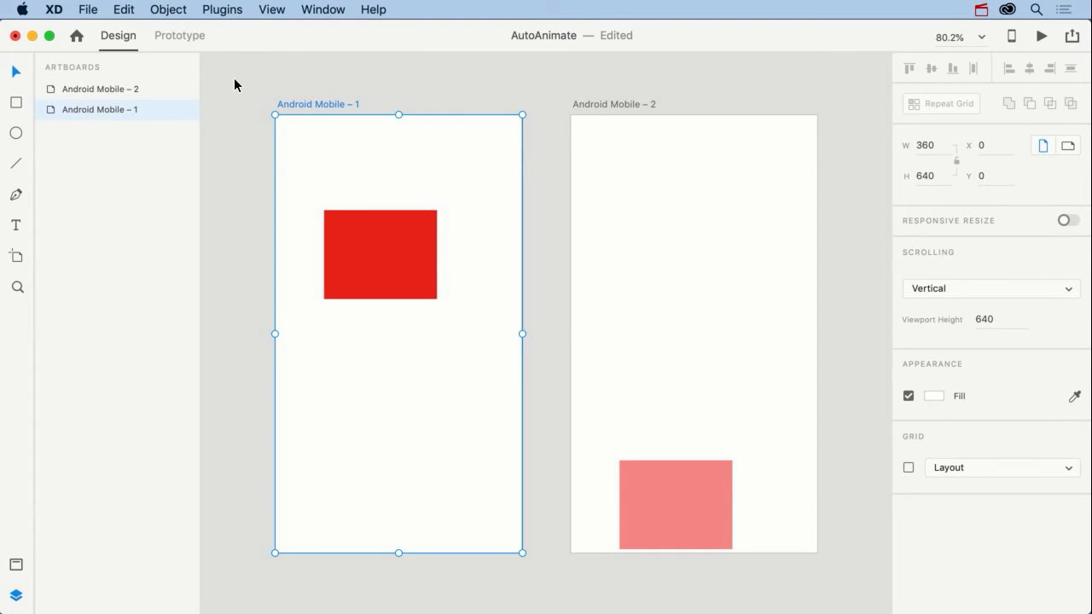
# Rename the box layer on the Android Mobile – 2 artboard as RedBox
pyautogui.click(659, 478)
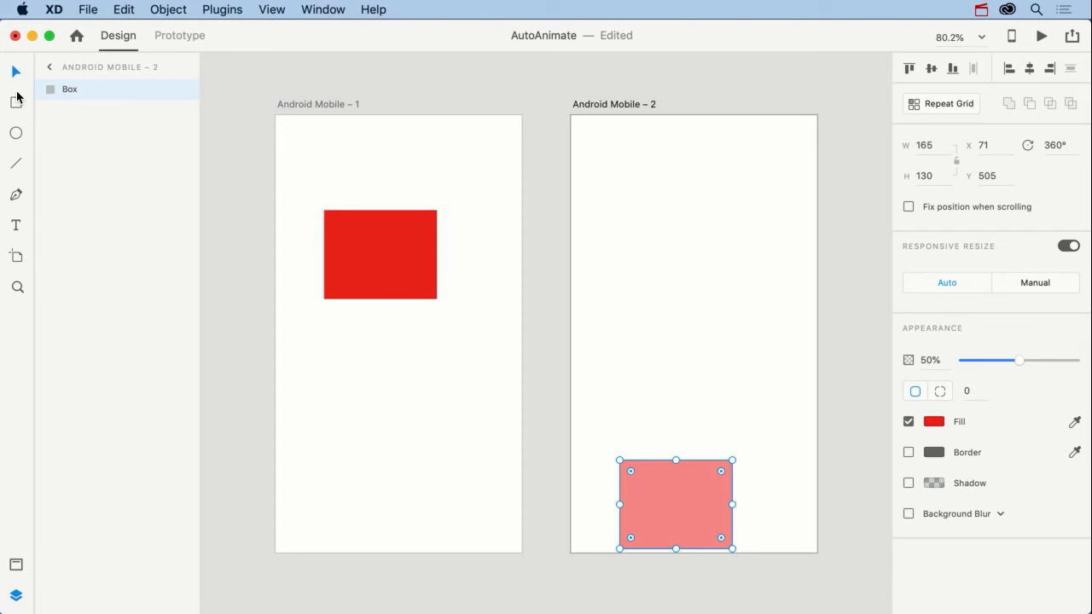
pyautogui.moveTo(67, 90)
pyautogui.doubleClick(66, 90)
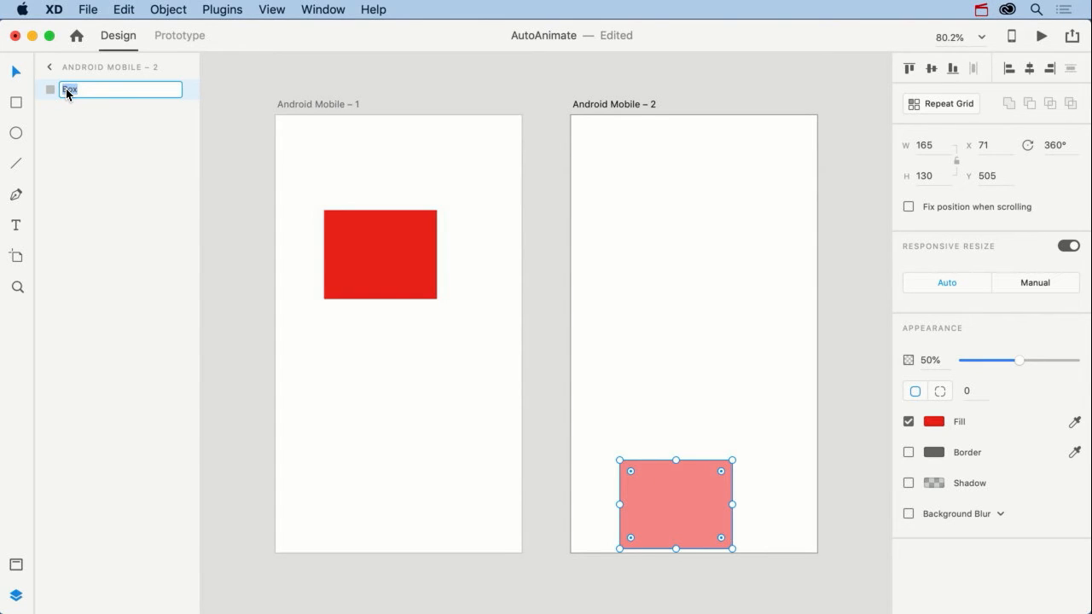
pyautogui.write('RedBox')
pyautogui.click(643, 370)
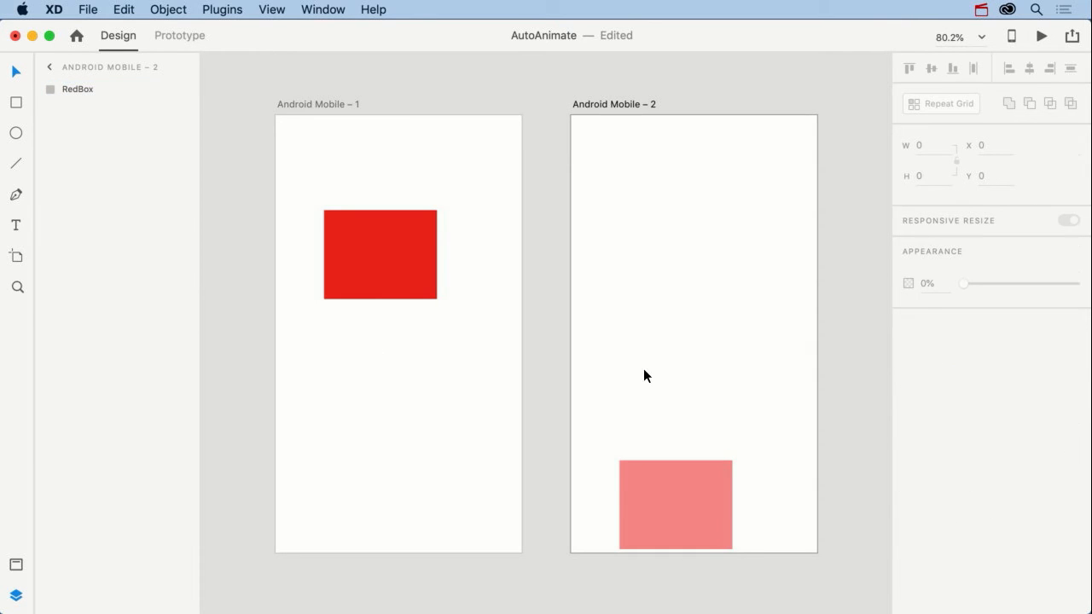
# Check the box's layer name on Android Mobile – 1, preview the transition with the mismatched layer names, and close the preview
pyautogui.click(688, 495)
pyautogui.click(394, 265)
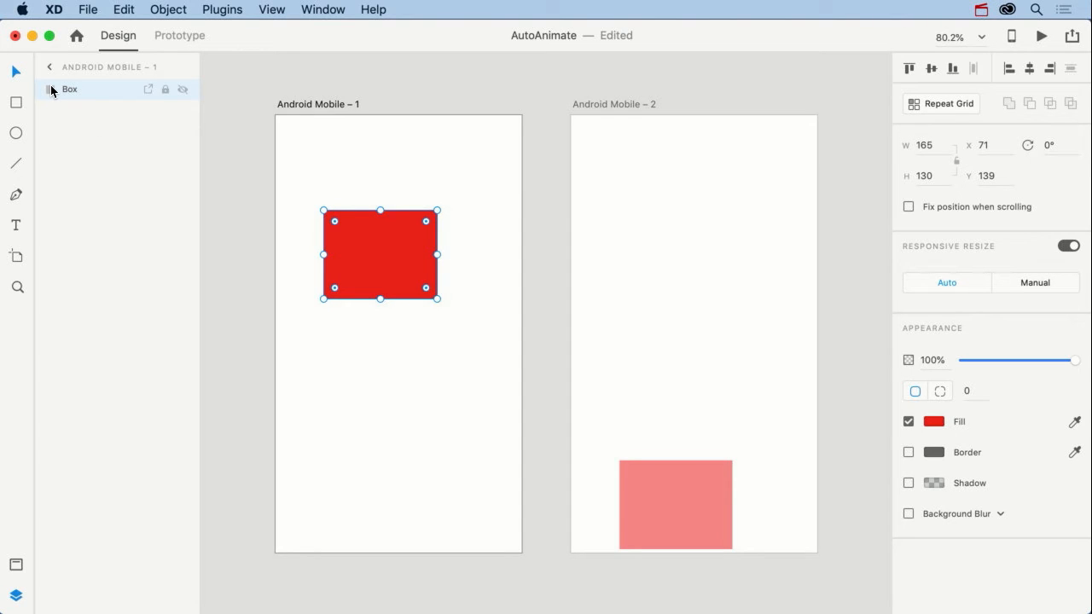
pyautogui.click(1042, 37)
pyautogui.click(313, 104)
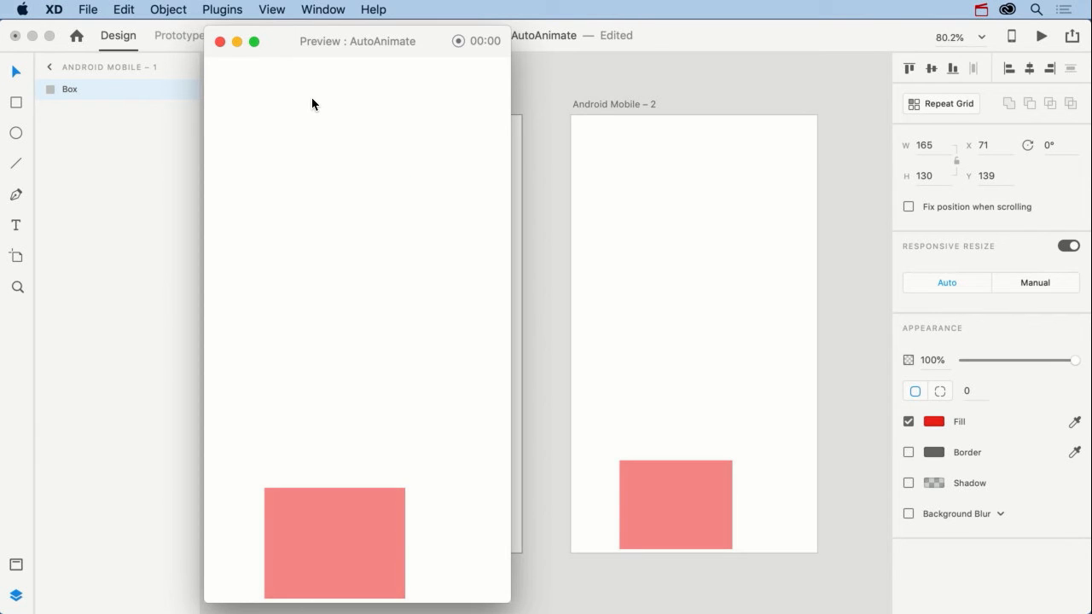
pyautogui.click(220, 41)
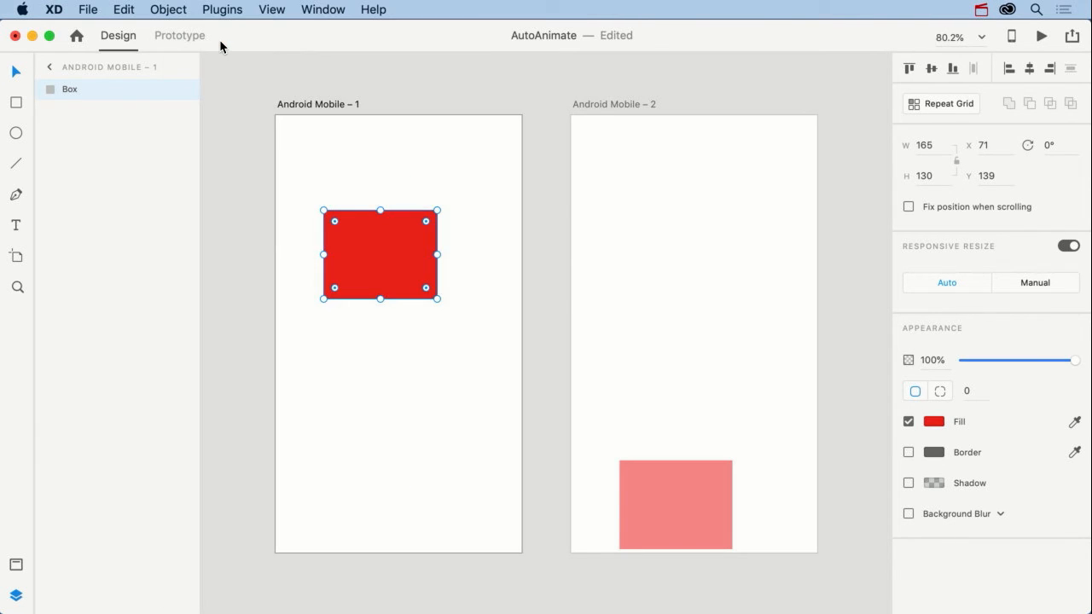